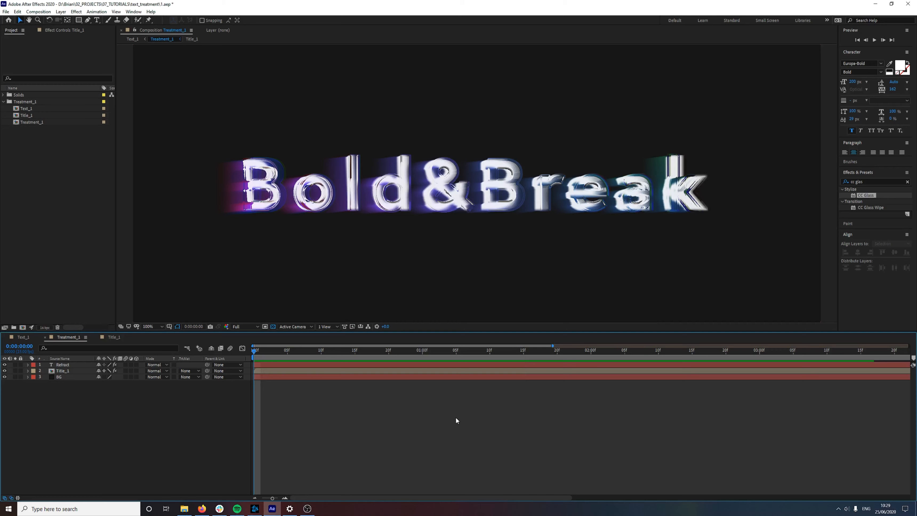
Preview the Treatment_1 animation and return to its first frame
key("space")
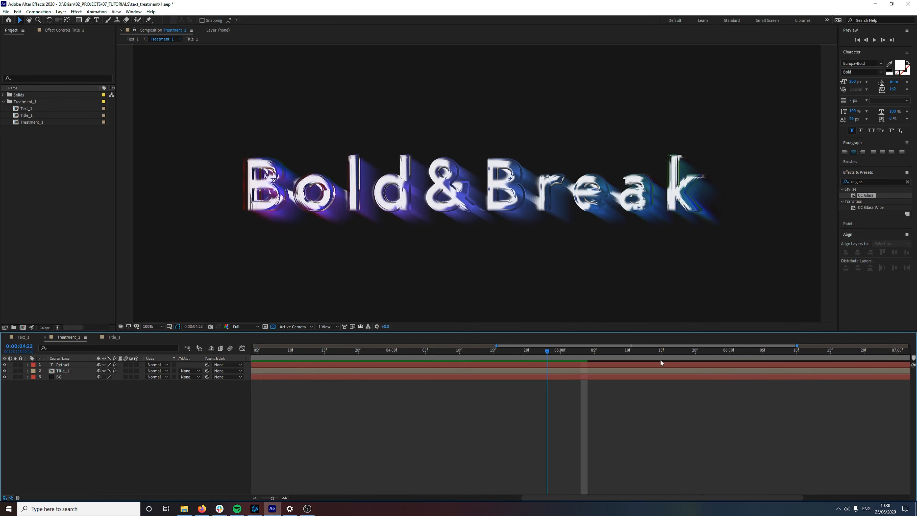
key("space")
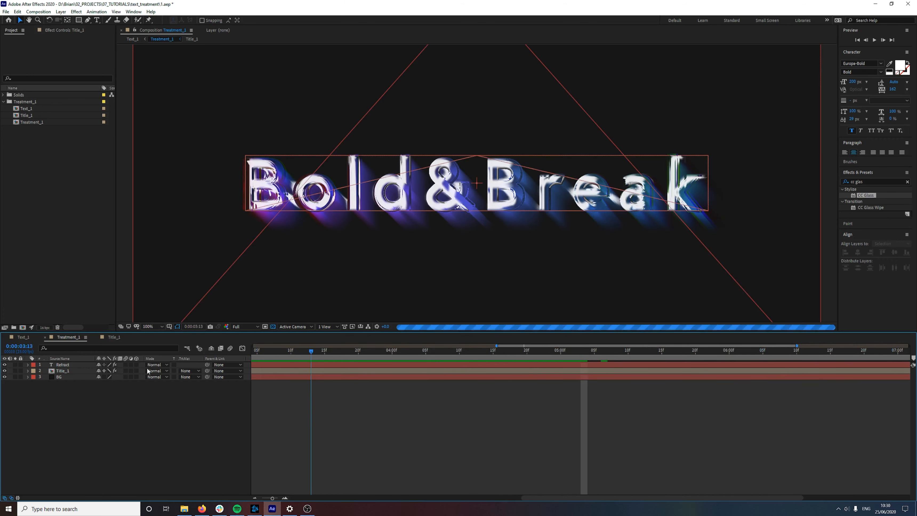
key("Home")
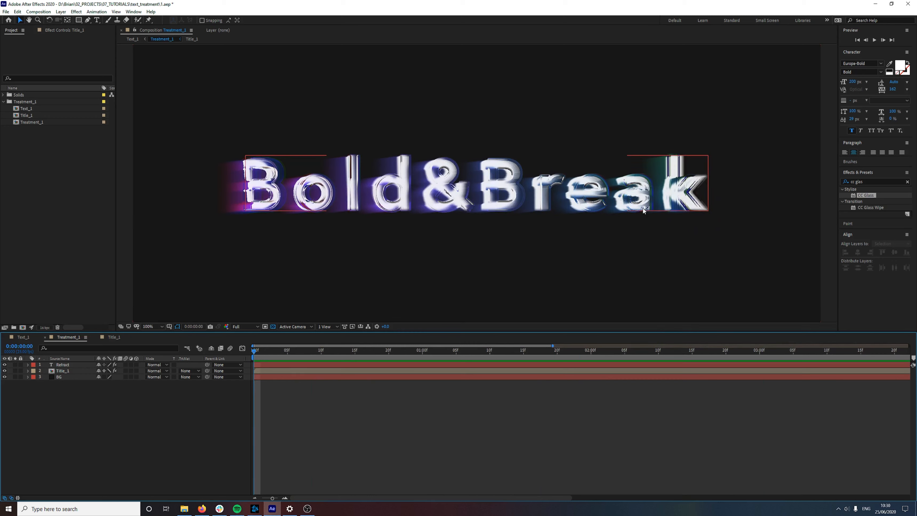
Create a new composition named master_title with the HDTV 1080 25 preset and a 15-second duration
key("ctrl+n")
type("mast")
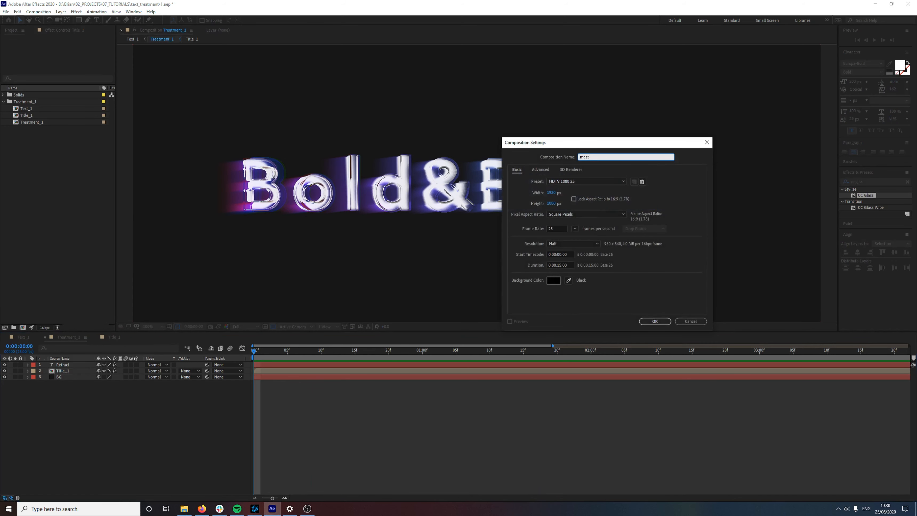
type("er_title")
key("Return")
Add a dark gray solid named bg to the composition and lock its layer
key("ctrl+y")
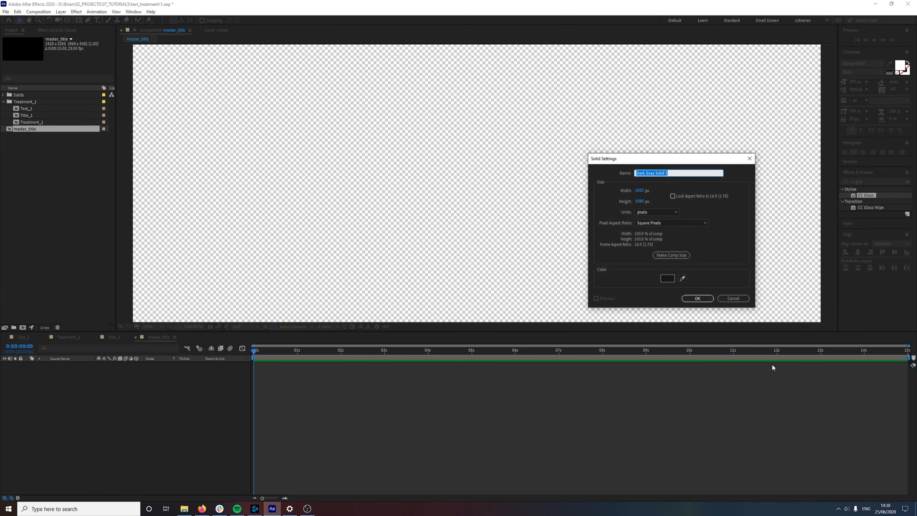
type("bg")
key("Return")
key("ctrl+l")
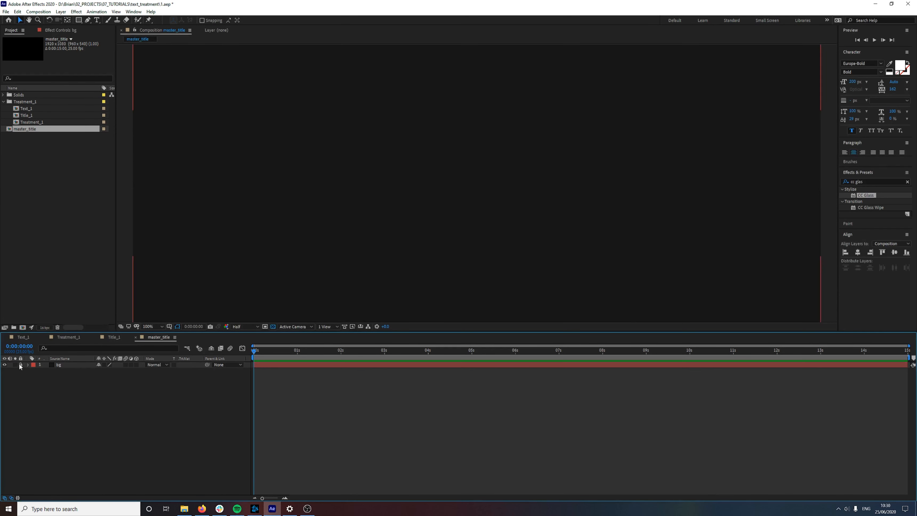
Add a text layer reading "Hello" over the background
key("ctrl+t")
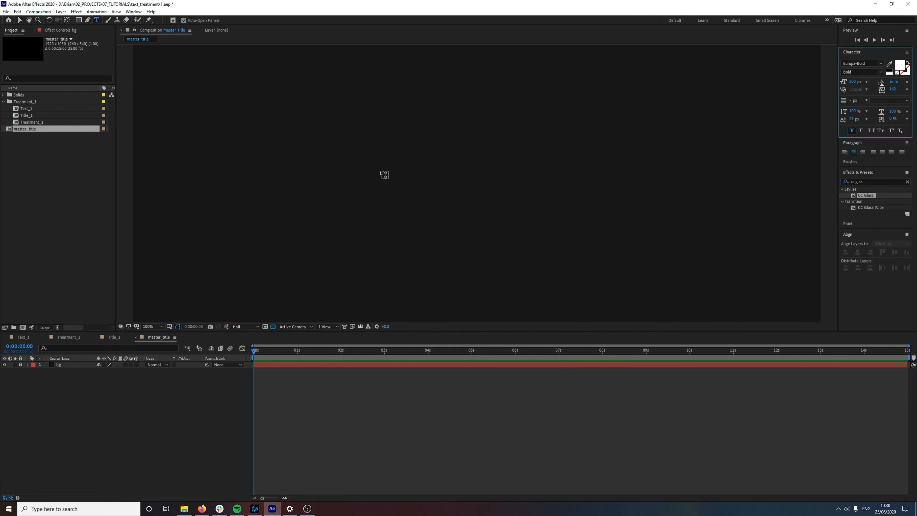
key("comma")
left_click(399, 174)
type("Hello")
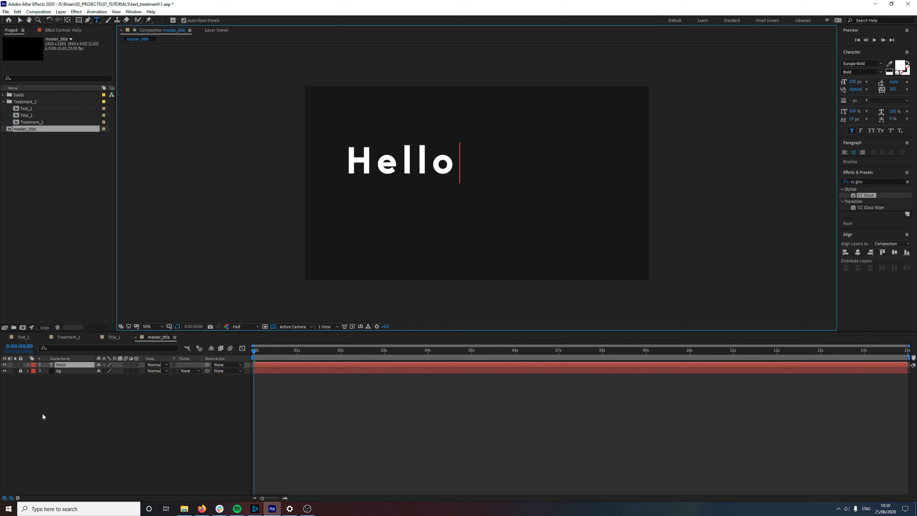
Centre the Hello layer's anchor point on the text and centre the layer in the composition
left_click(70, 365)
key("y")
key("ctrl+alt+Home")
key("ctrl+Home")
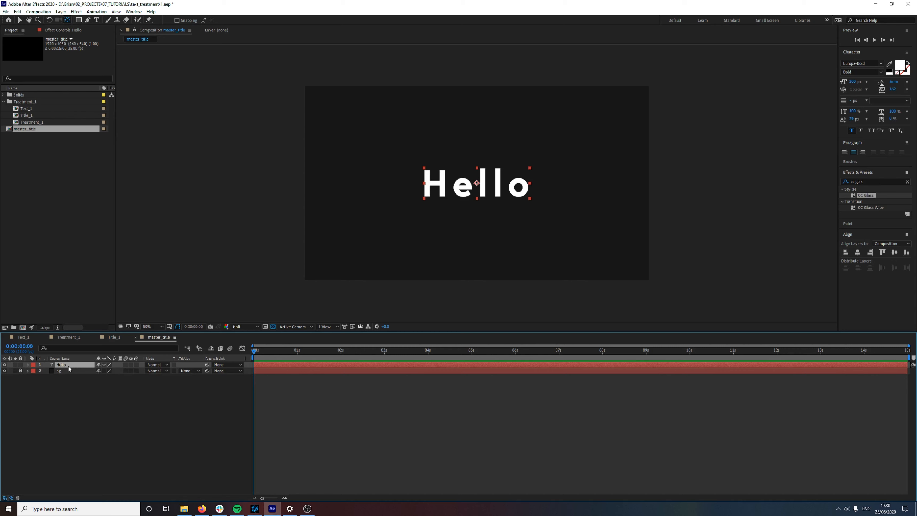
Pre-compose the Hello text layer as a composition named title
key("ctrl+shift+c")
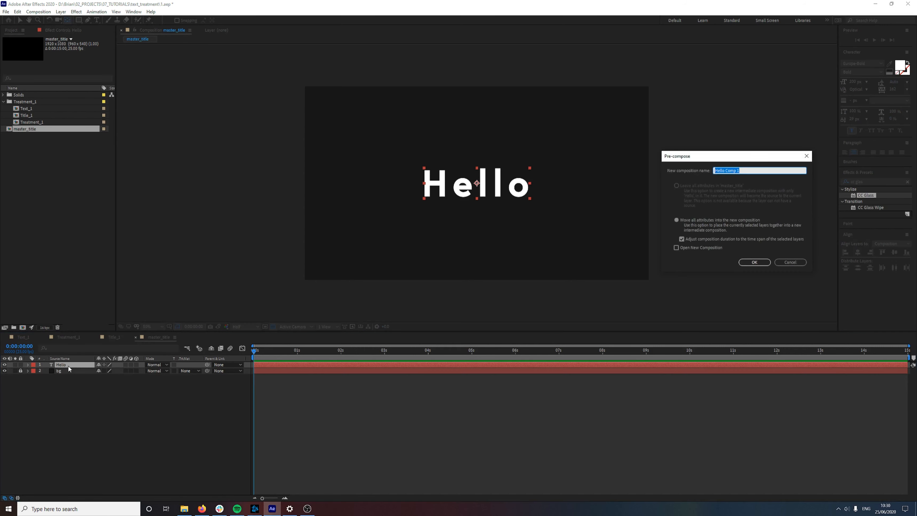
type("title")
left_click(754, 262)
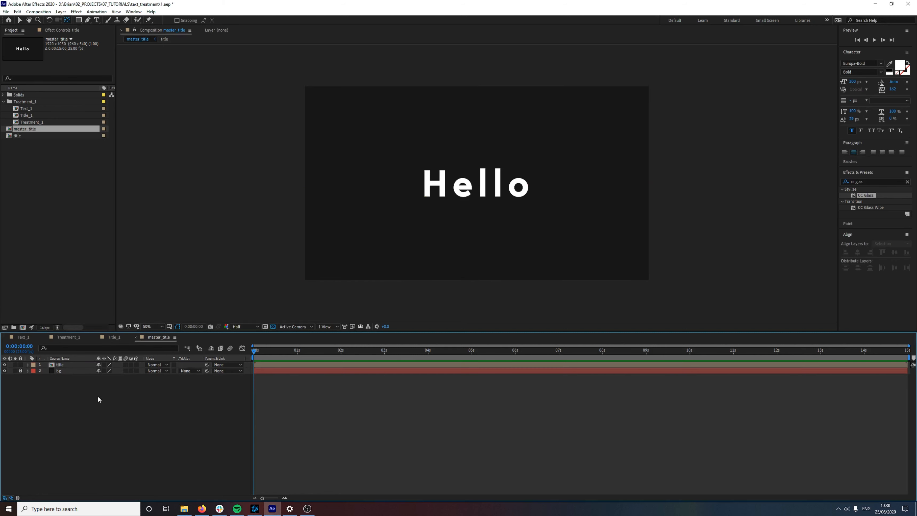
Find the CC Vector Blur effect and apply it to the title layer
left_click(72, 364)
left_click(907, 181)
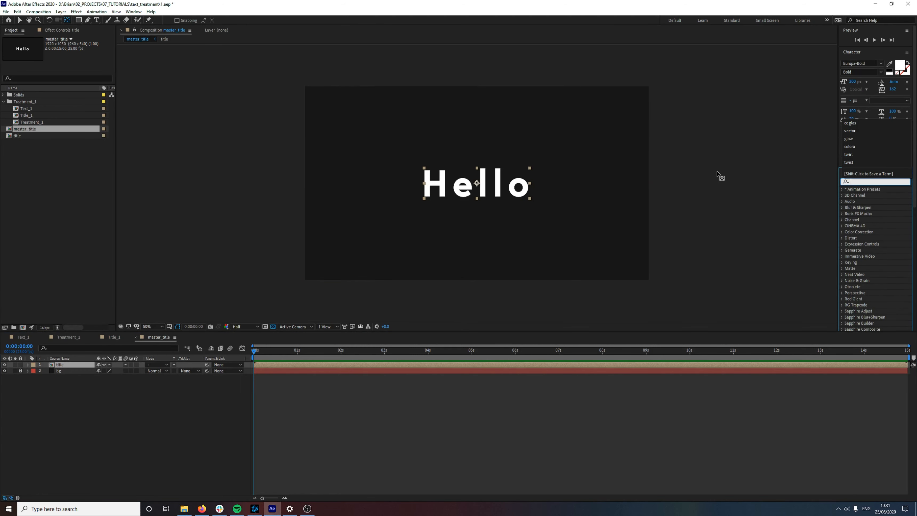
type("vect")
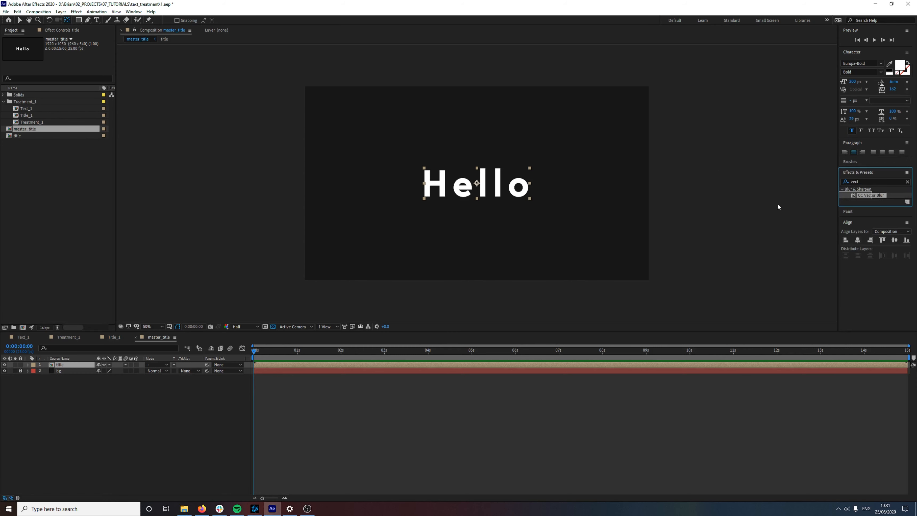
left_click_drag(865, 195, 465, 202)
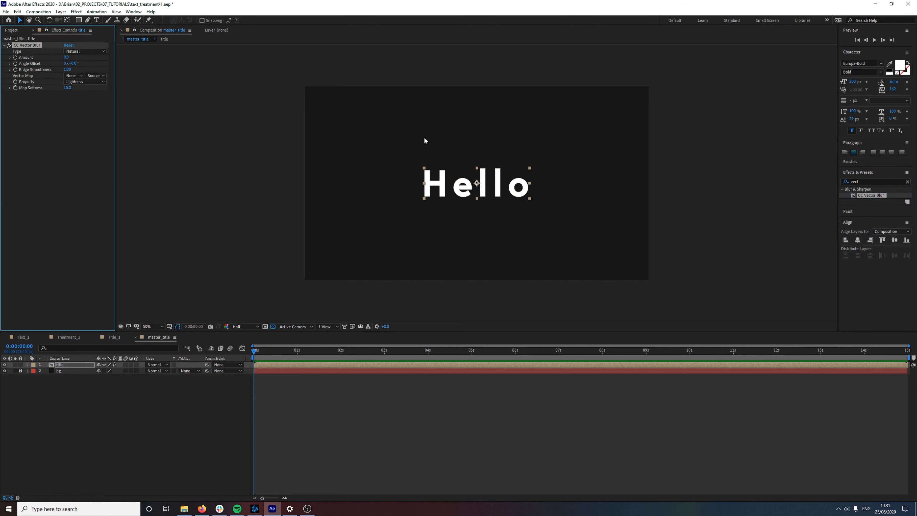
left_click_drag(67, 57, 73, 59)
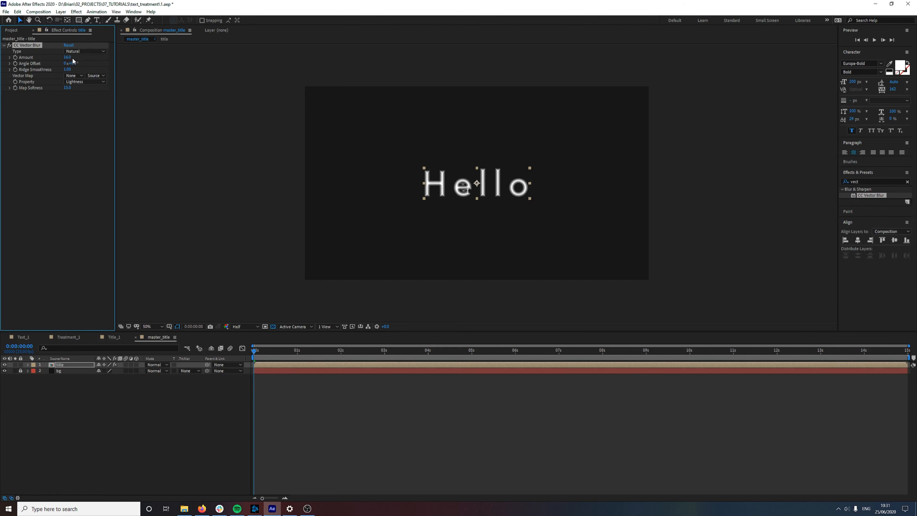
key("ctrl+z")
left_click(69, 57)
Set the CC Vector Blur type to Direction Fading and its Amount to 90
left_click(84, 52)
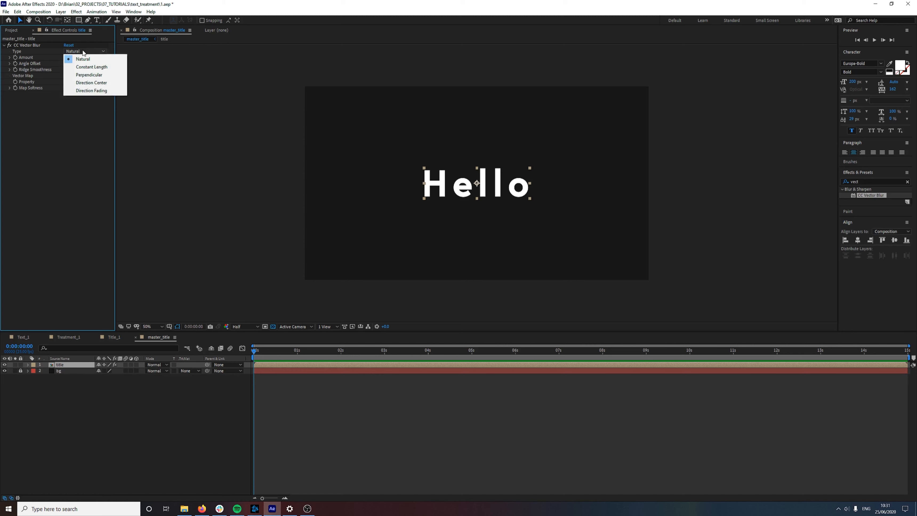
left_click(93, 90)
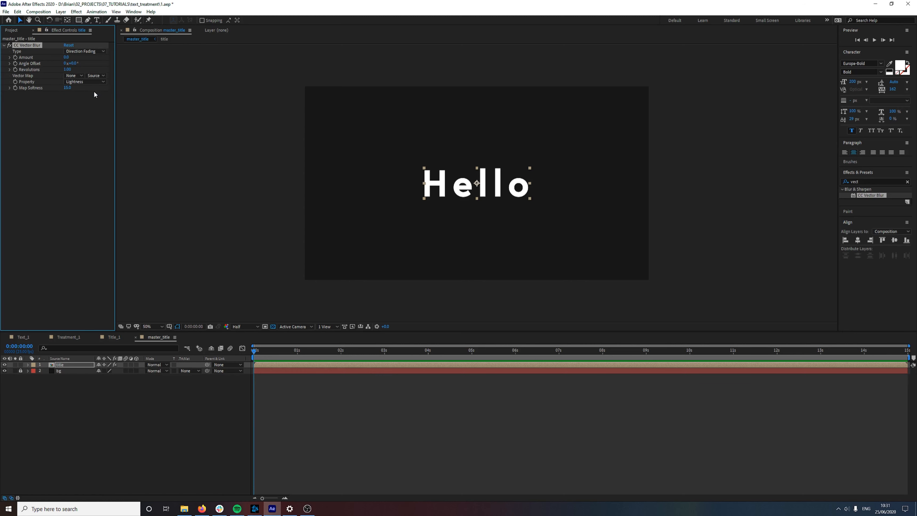
left_click(66, 57)
type("90")
key("Return")
Set the vector blur's Revolutions to 100 and its Map Softness to 0
left_click(67, 70)
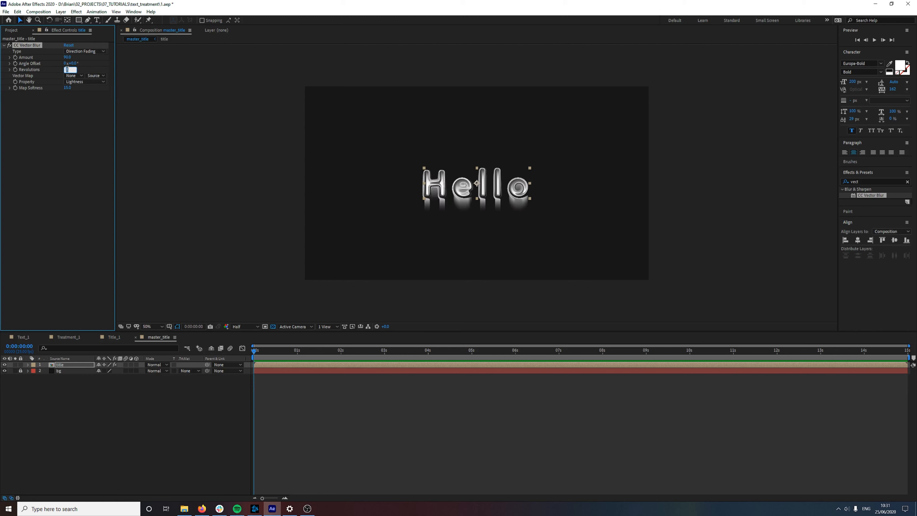
type("100")
left_click(65, 88)
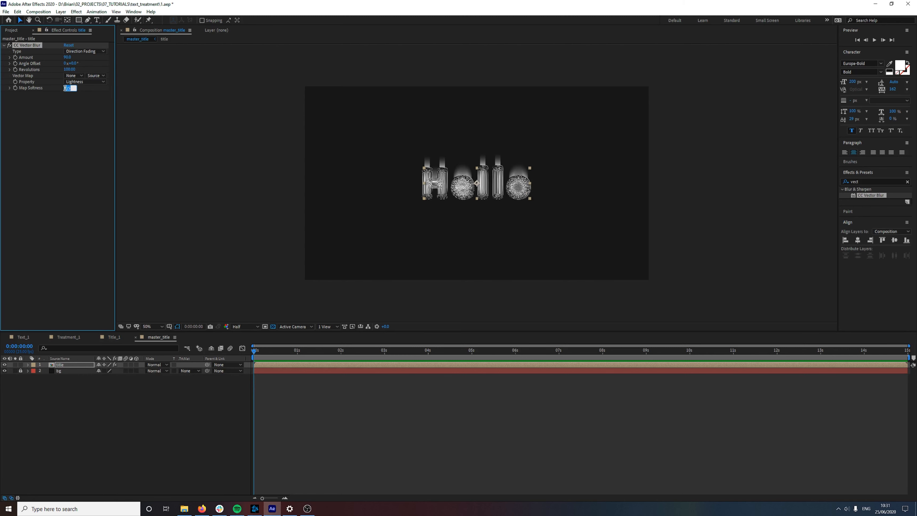
type("0")
key("Return")
Set the starting Angle Offset keyframe to -85° and end the work area at 3 seconds
left_click_drag(71, 63, 37, 56)
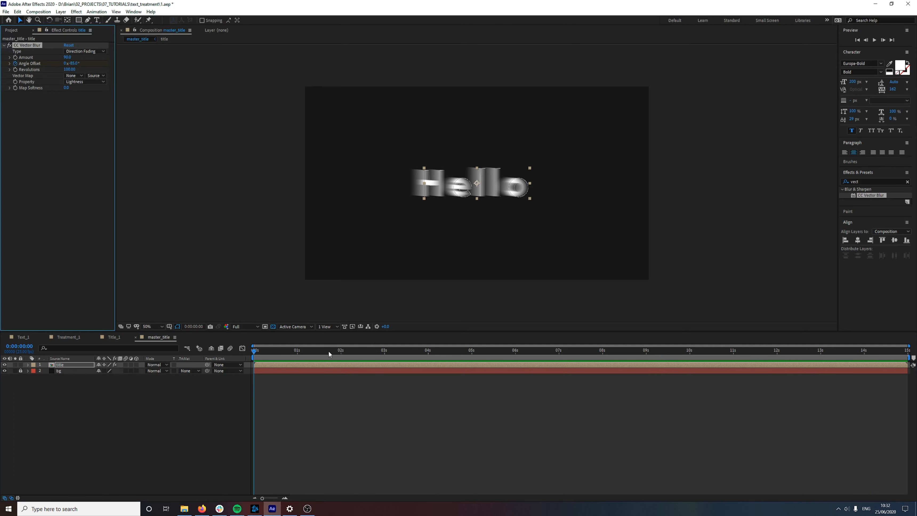
left_click_drag(328, 350, 385, 355)
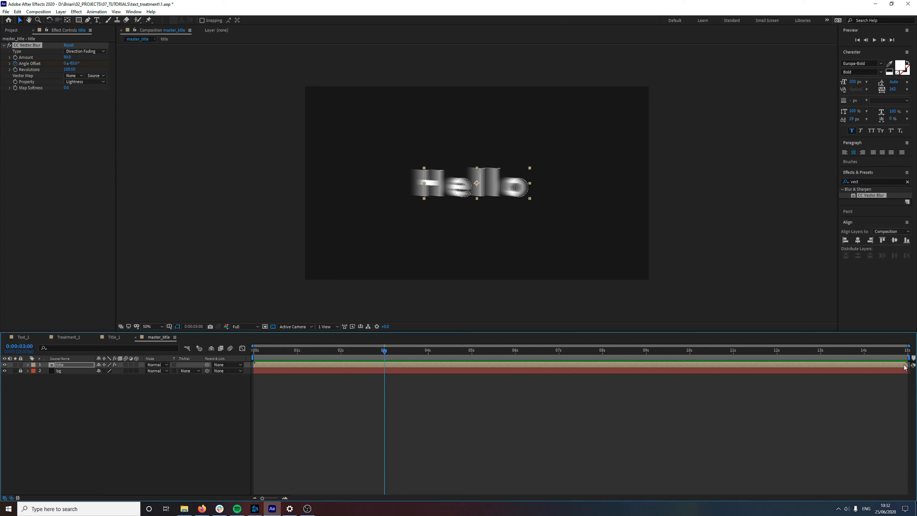
left_click_drag(908, 357, 386, 388)
Try an Angle Offset of 2 revolutions at 3 seconds and preview the rotation
left_click(66, 64)
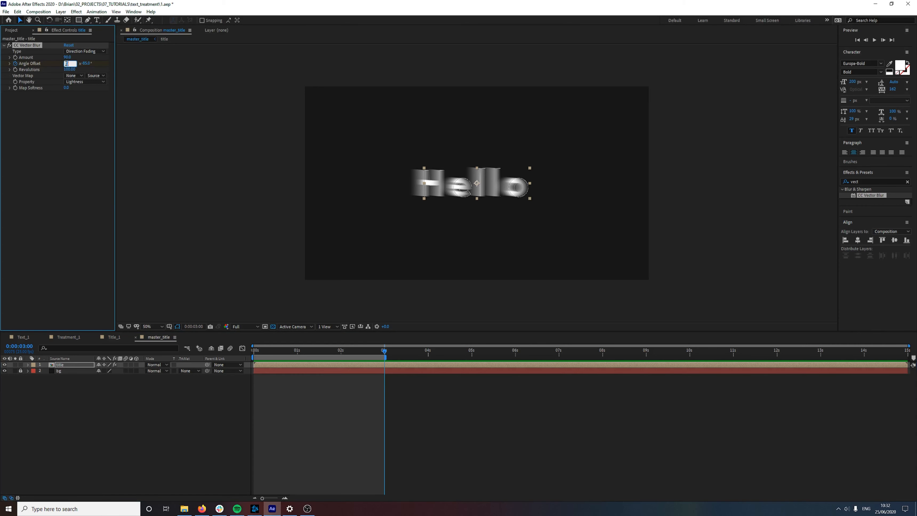
type("2")
key("Return")
key("space")
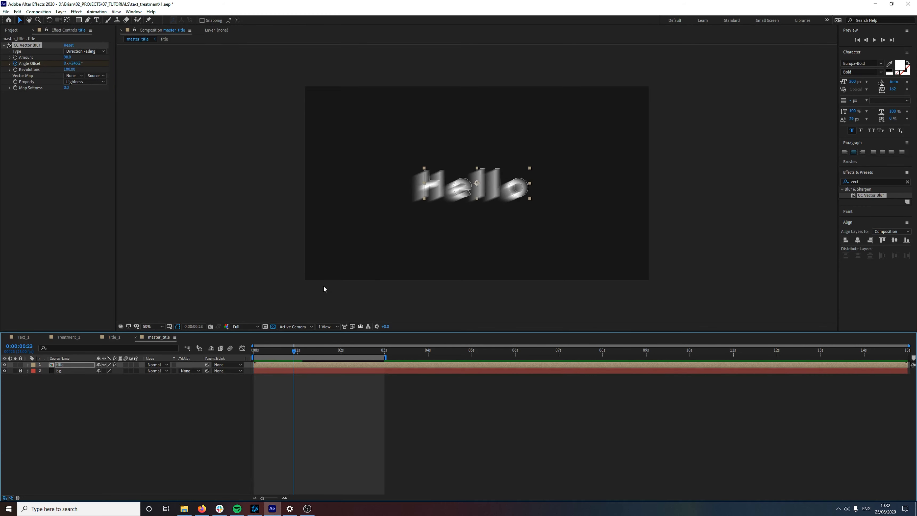
left_click_drag(363, 355, 385, 351)
key("ctrl+z")
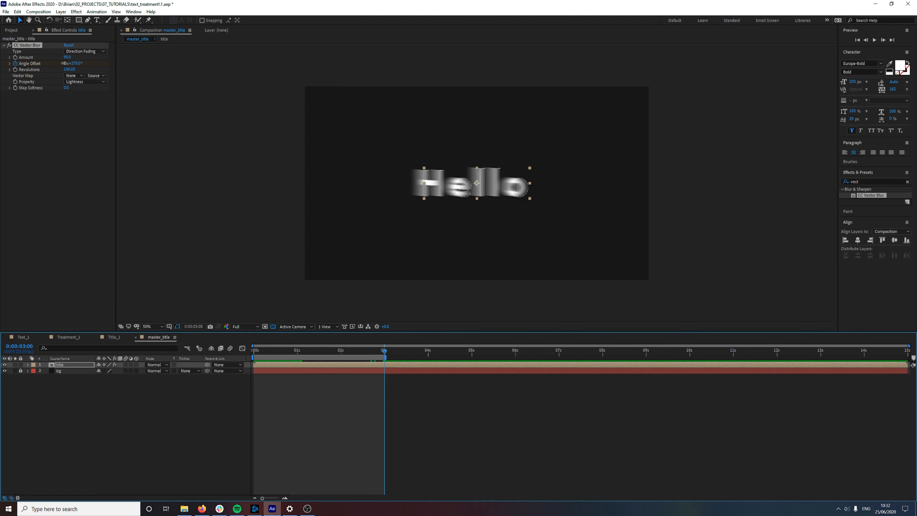
Set the Angle Offset's revolutions to 1 at 3 seconds and preview the animation from the start
left_click(65, 64)
type("1")
key("Return")
key("Home")
key("space")
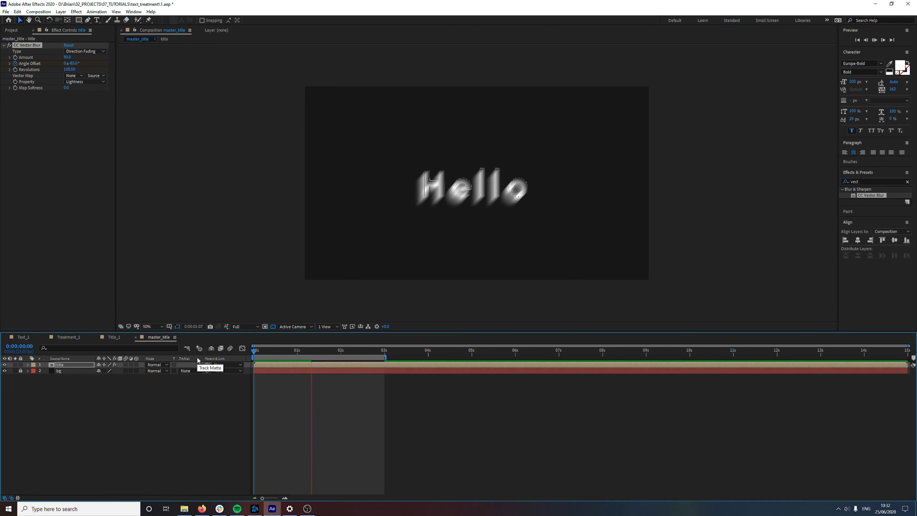
key("space")
left_click(96, 409)
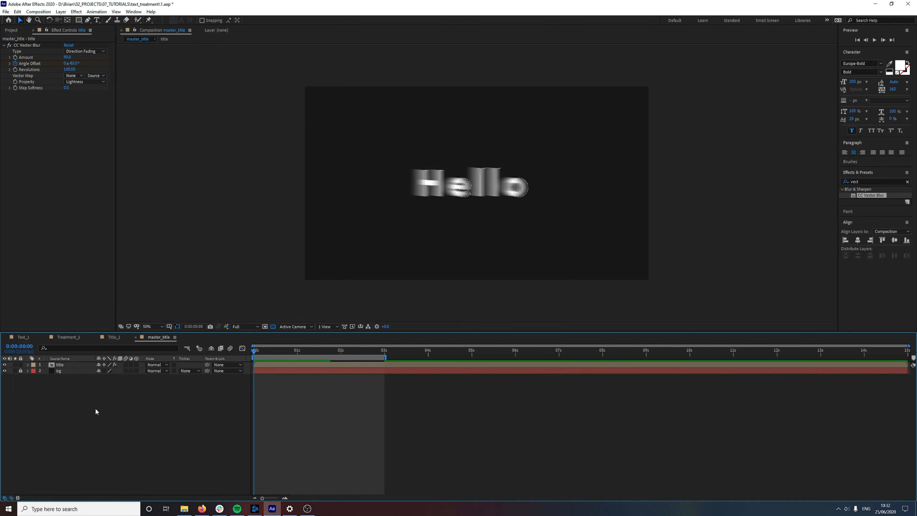
Apply the CC Glass effect to the title layer and set its Softness to 3
left_click(75, 365)
left_click(861, 180)
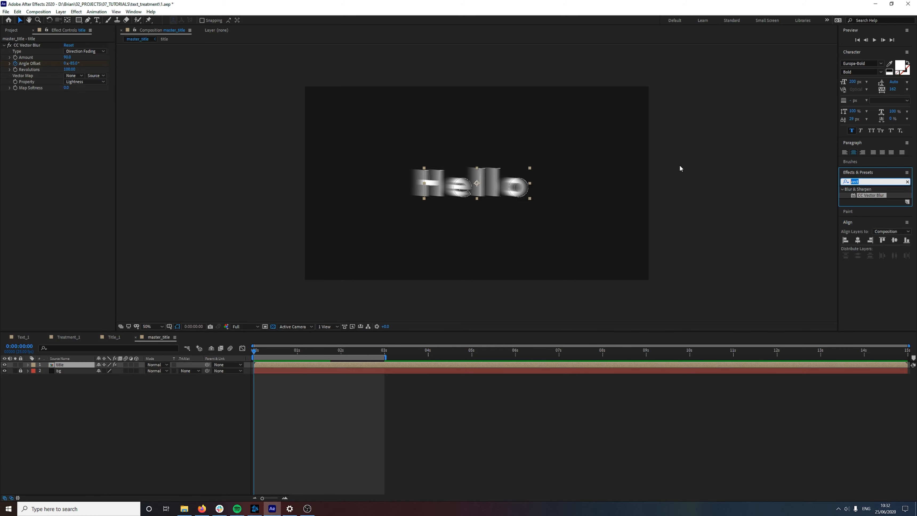
type("ccglas")
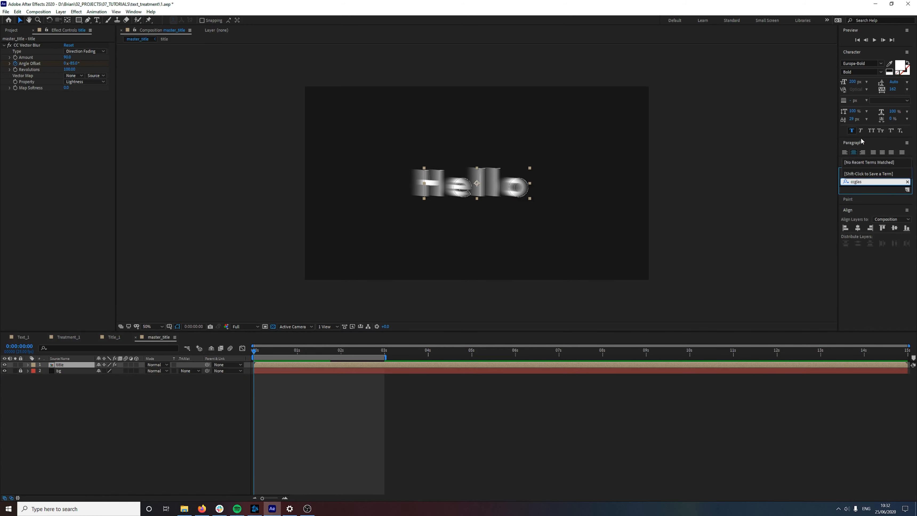
left_click(67, 119)
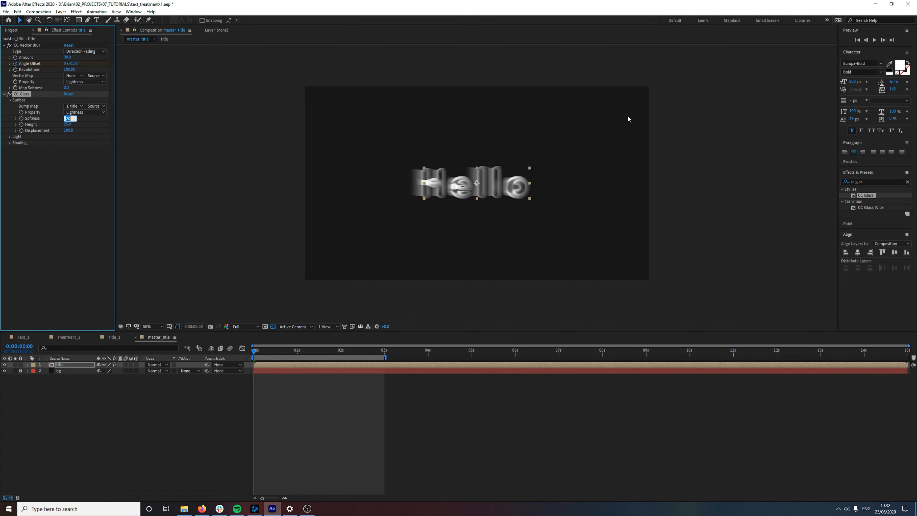
type("0")
type("3")
key("Return")
Set the CC Glass Displacement to 500 and Height to 10, and preview the result
left_click(69, 130)
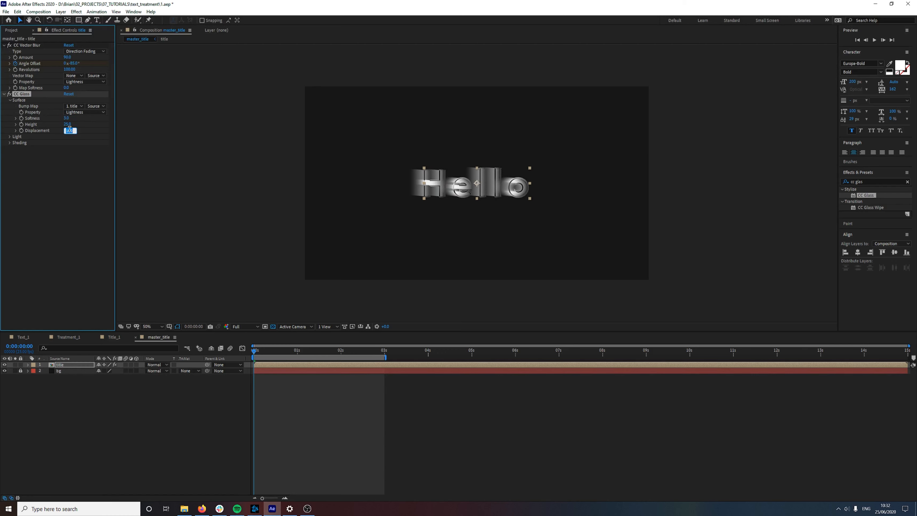
type("500")
key("Return")
left_click(67, 124)
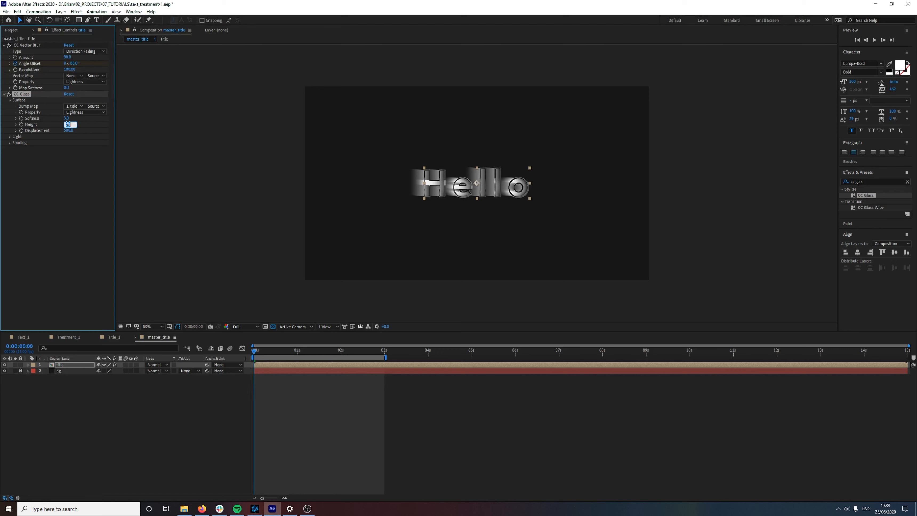
type("10")
key("Return")
key("period")
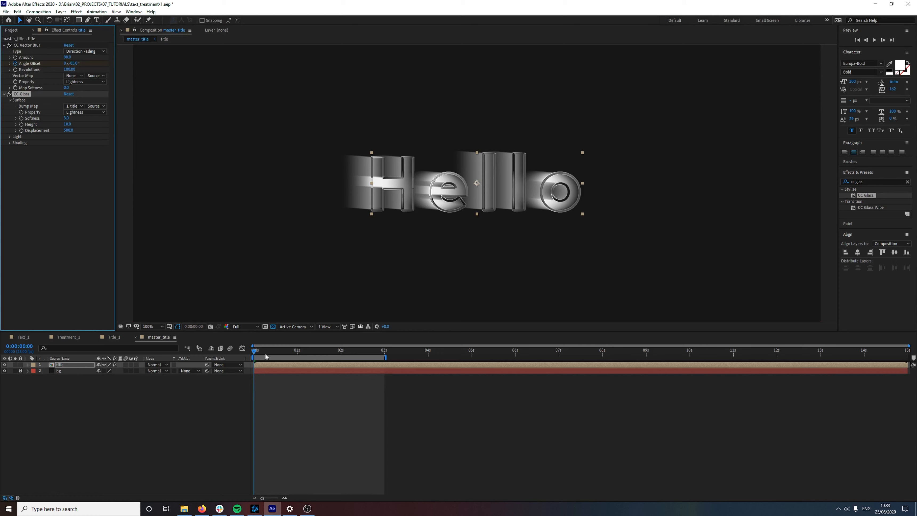
key("space")
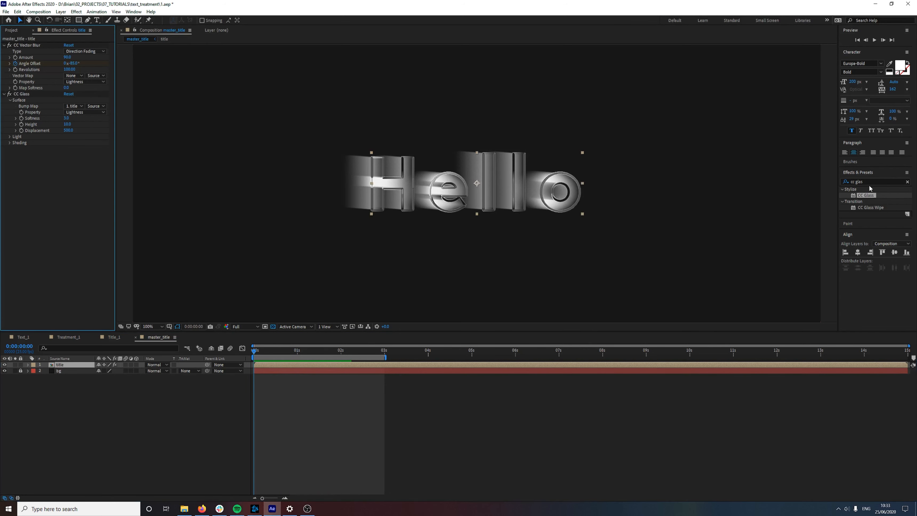
Apply the 4-Color Gradient effect to the title layer, preview the animation, and deselect all layers
left_click_drag(869, 182, 785, 180)
key("BackSpace")
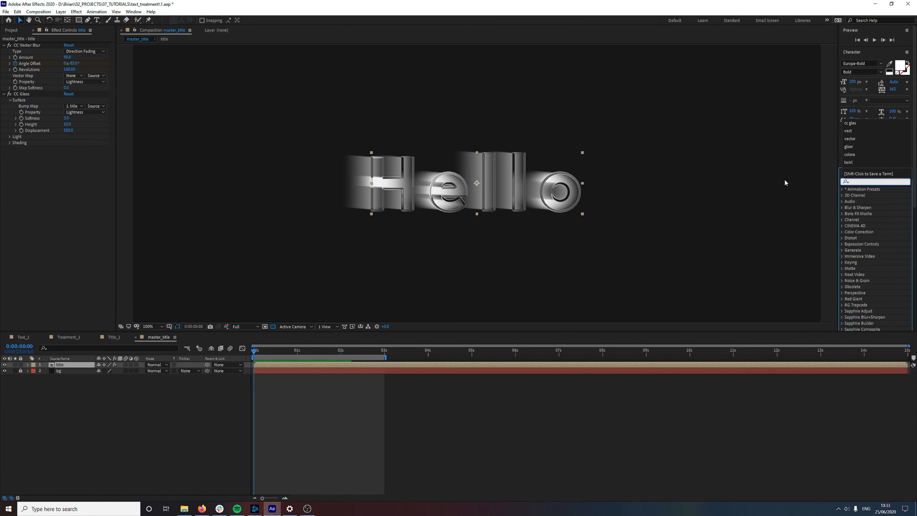
type("gra")
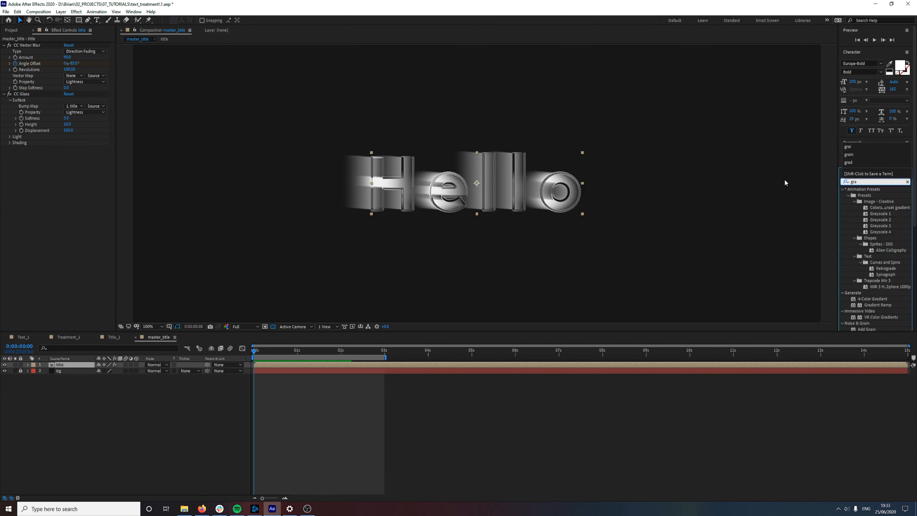
type("di")
left_click_drag(881, 220, 66, 365)
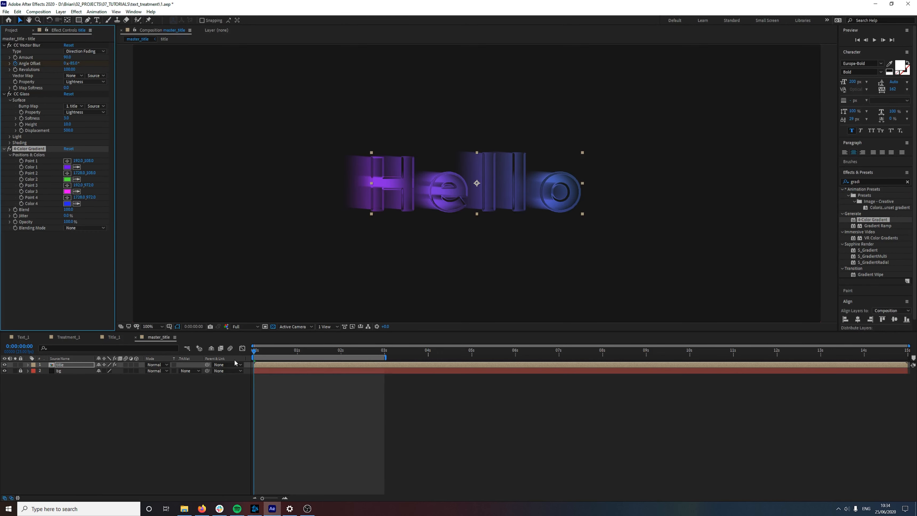
mouse_move(266, 350)
left_mouse_down()
mouse_move(350, 354)
mouse_move(254, 358)
left_mouse_up()
key("F2")
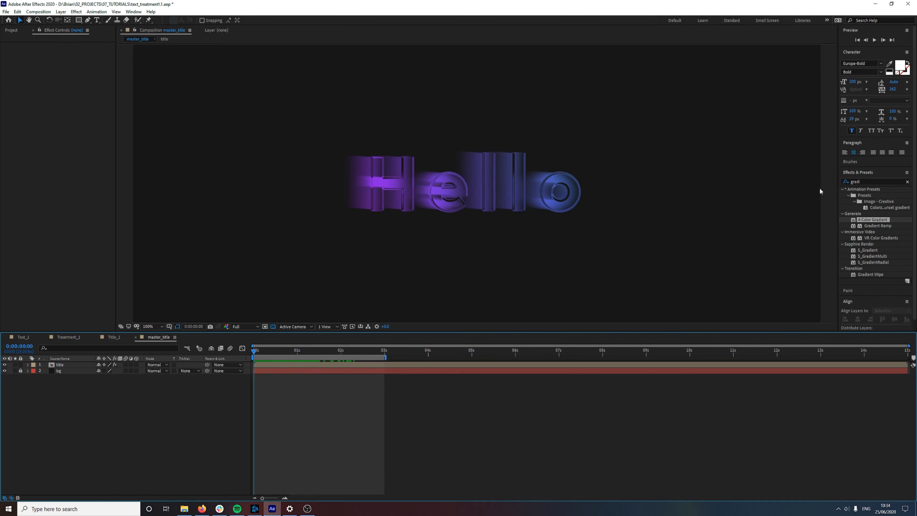
Apply the VR Chromatic Aberrations effect to the title layer
left_click(877, 183)
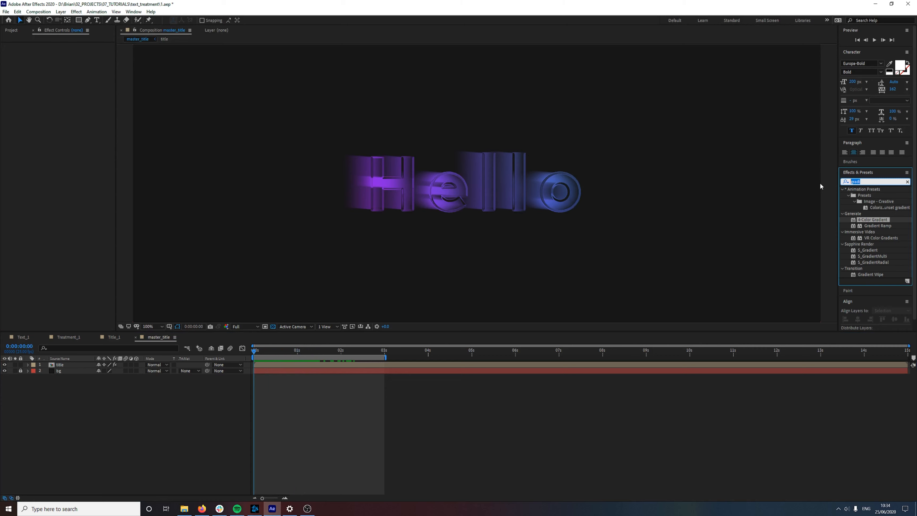
key("BackSpace")
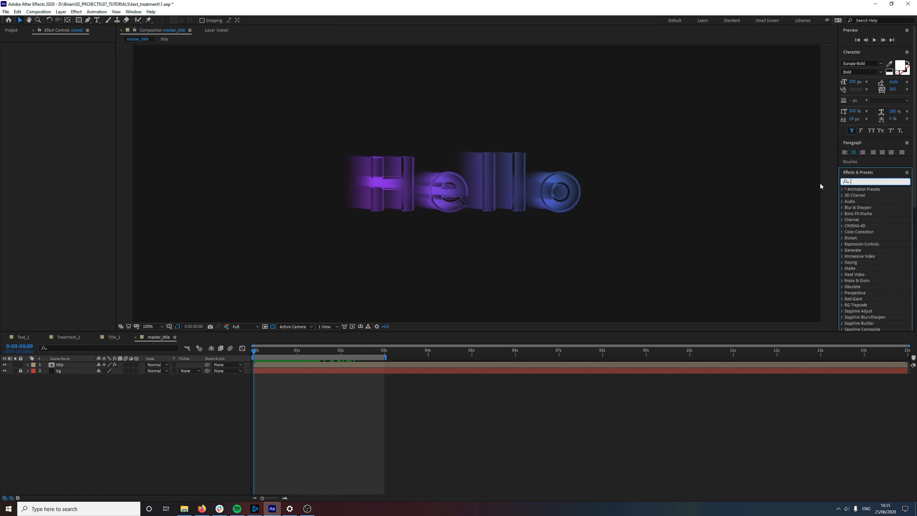
type("vr")
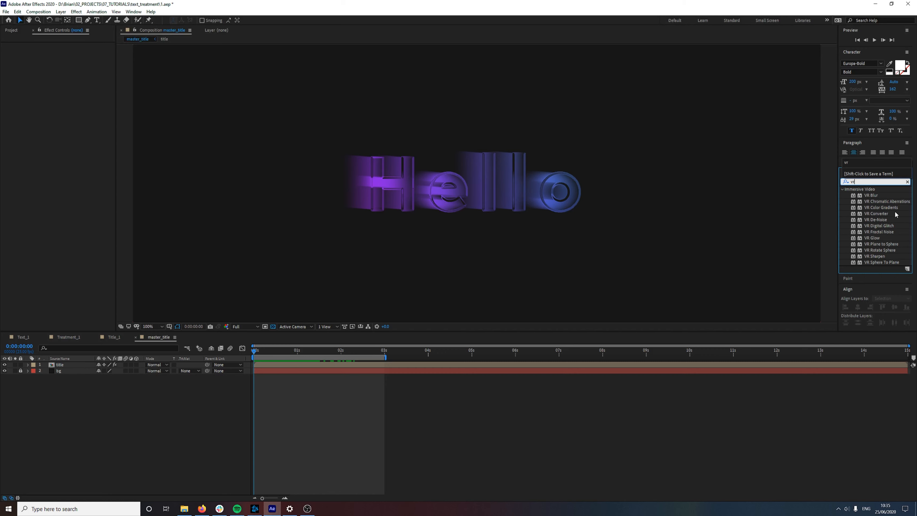
left_click_drag(887, 202, 57, 365)
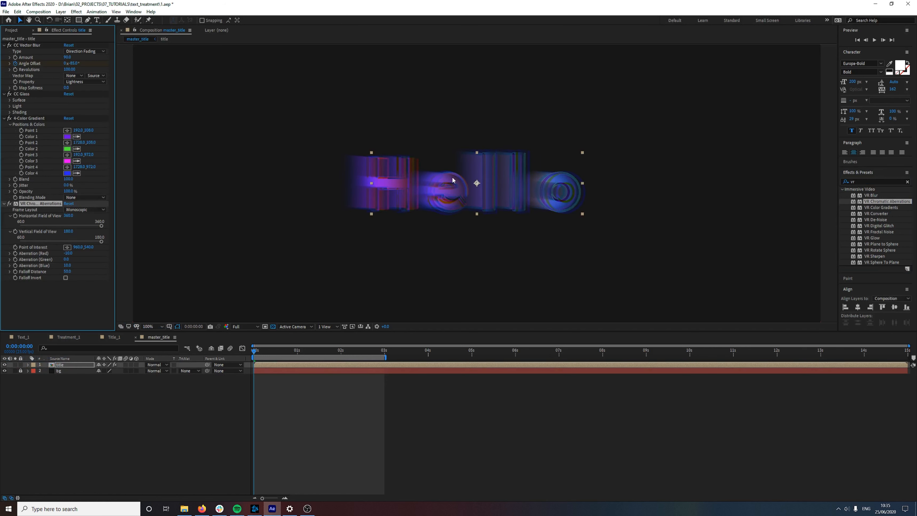
left_click(96, 210)
left_click(80, 313)
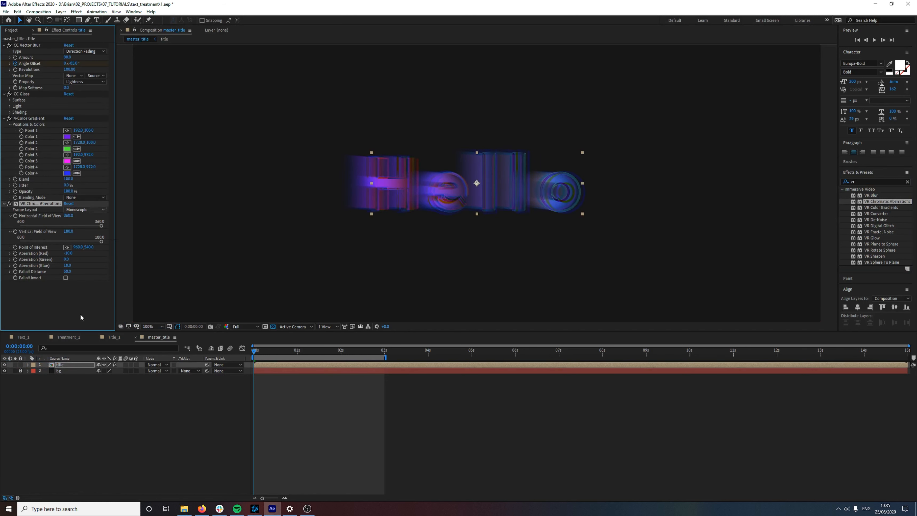
Reduce the red and blue aberration amounts, settle the green aberration at 5 after trying 16 and 10, and preview the title
left_click(68, 253)
left_click(67, 259)
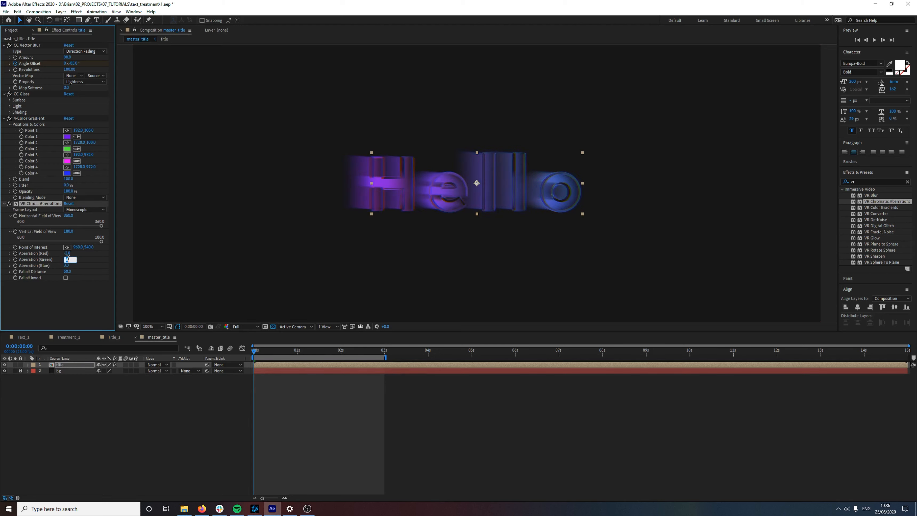
type("16")
key("Return")
left_click(68, 259)
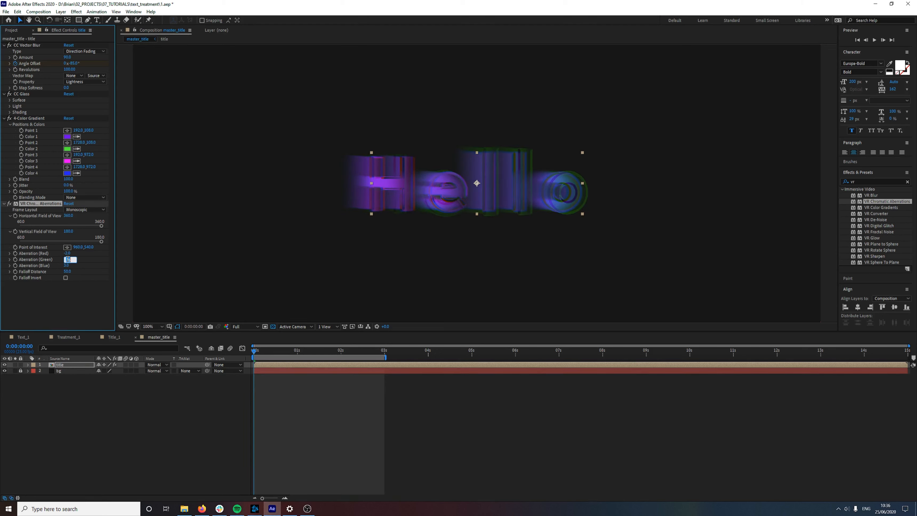
type("10")
key("Return")
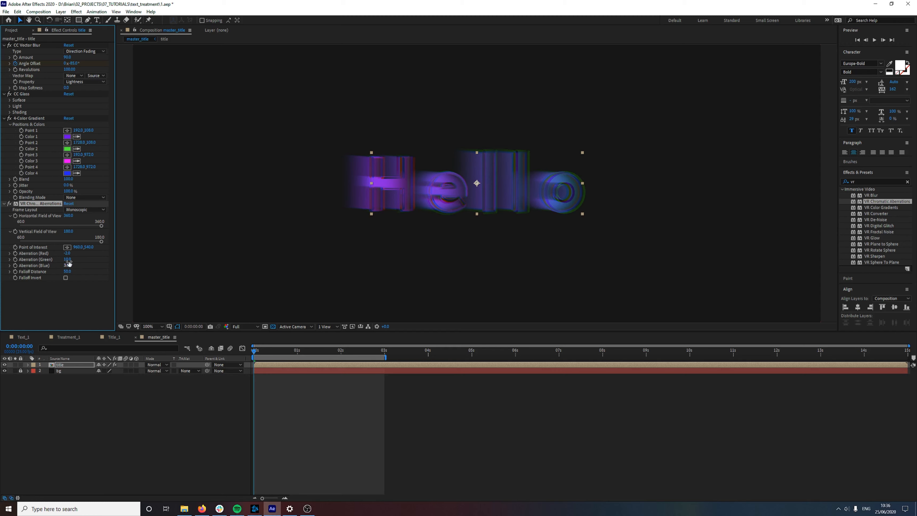
left_click(68, 259)
type("5")
key("Return")
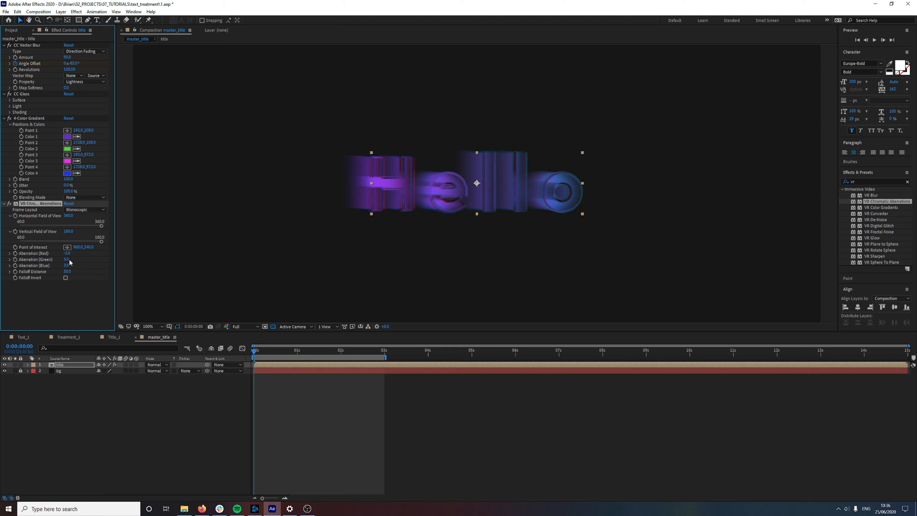
left_click_drag(289, 352, 325, 355)
left_click_drag(285, 357, 249, 351)
Copy the Hello text layer from the title precomp and paste it above the title layer in master_title
left_click(70, 380)
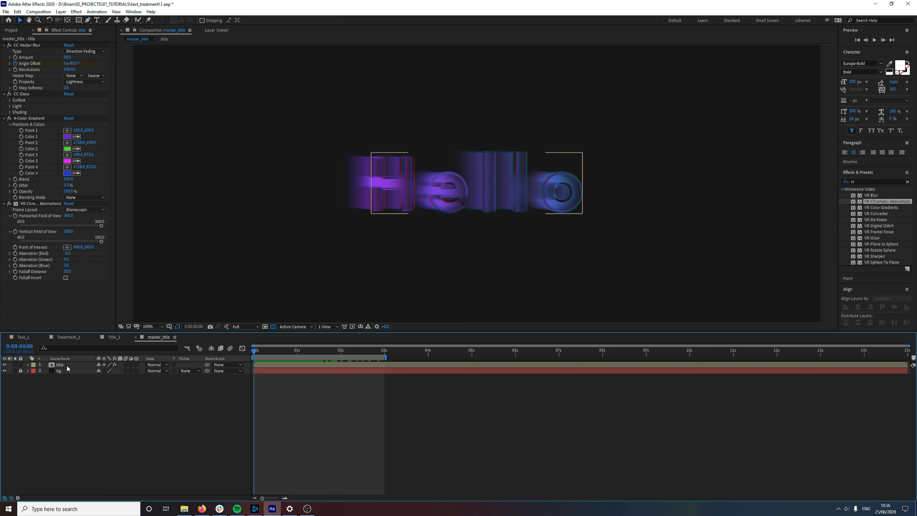
double_click(67, 365)
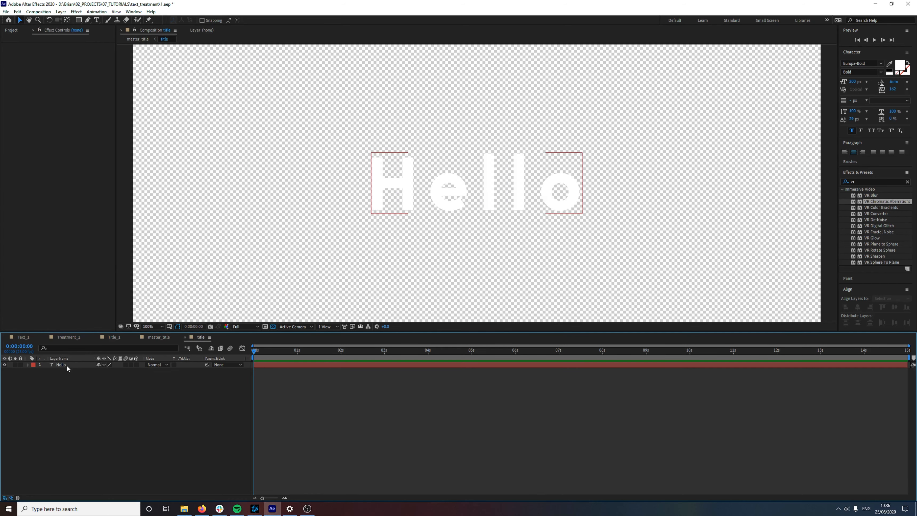
left_click(161, 338)
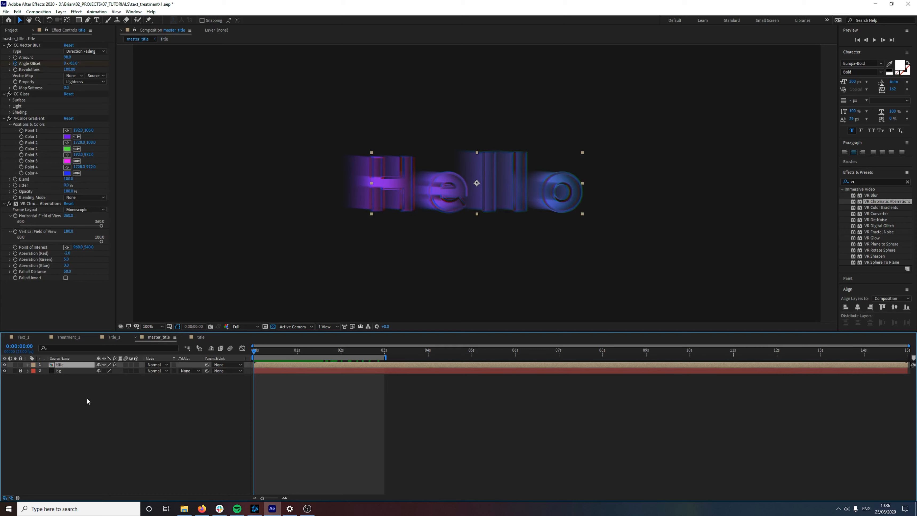
key("ctrl+v")
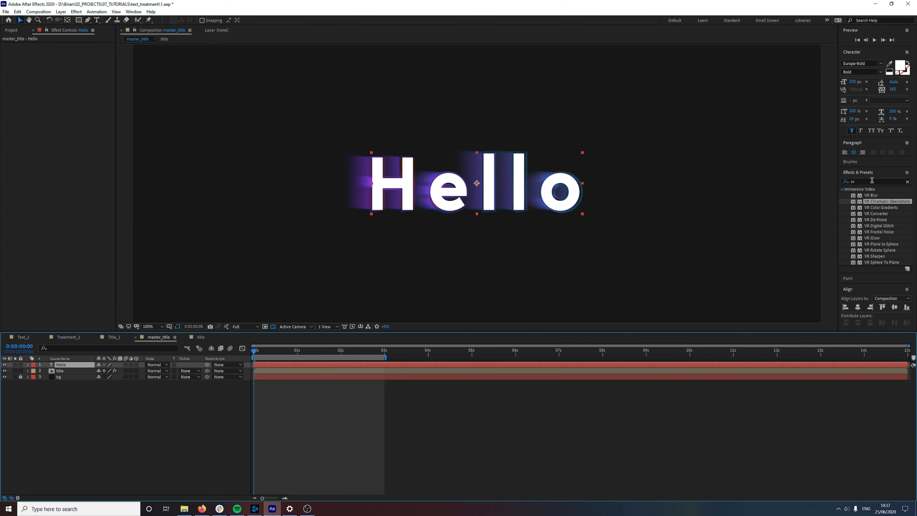
Apply Gaussian Blur to the pasted Hello layer with Blurriness 10 and Repeat Edge Pixels enabled
key("ctrl+5")
type("blur")
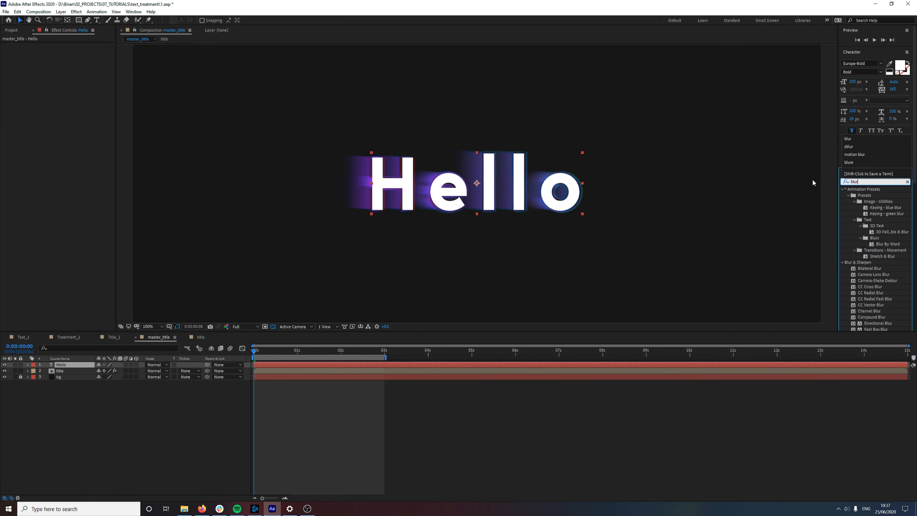
scroll(877, 285, "down", 2)
scroll(876, 285, "down", 1)
left_click_drag(877, 274, 75, 365)
left_click(67, 51)
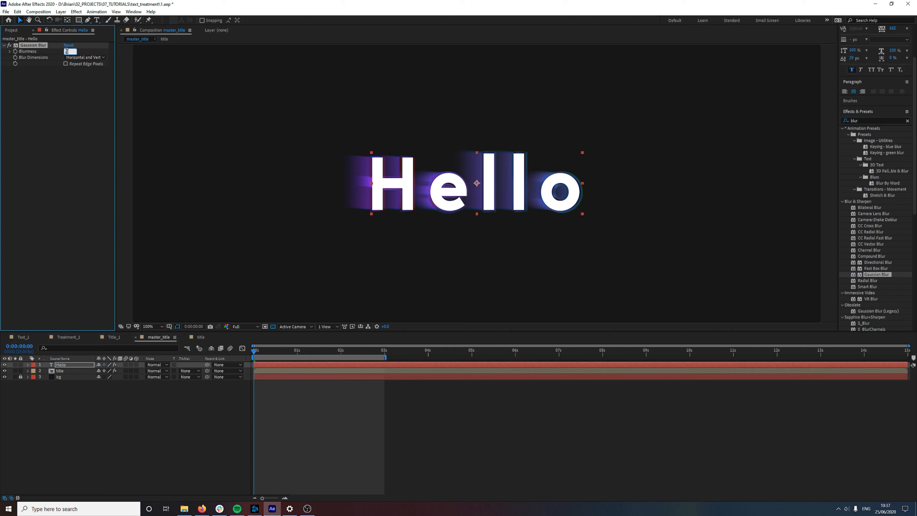
type("10")
key("Return")
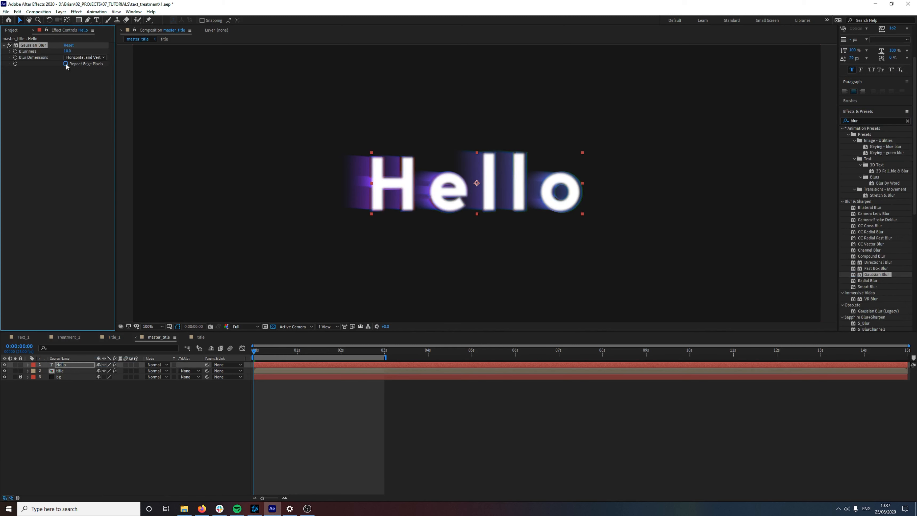
left_click(66, 64)
Apply the Displacement Map effect to the Hello layer below its Gaussian Blur
left_click(874, 120)
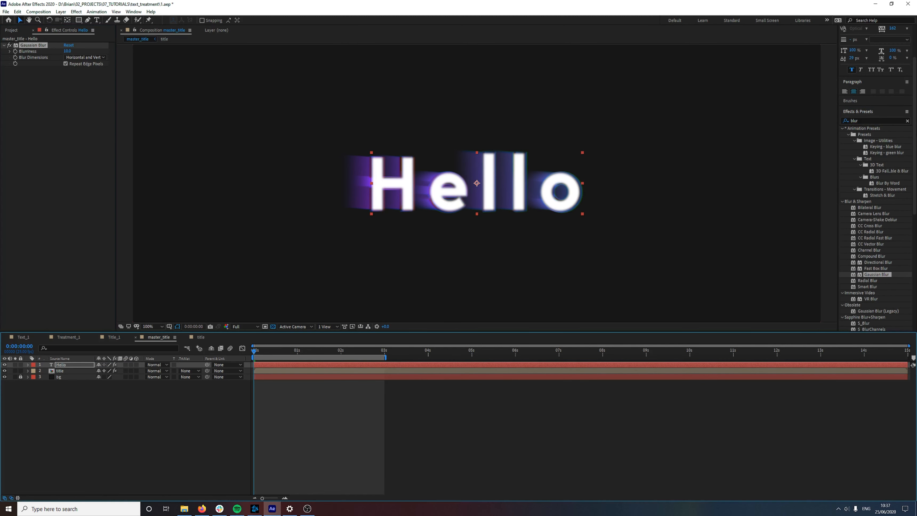
double_click(877, 117)
type("dis")
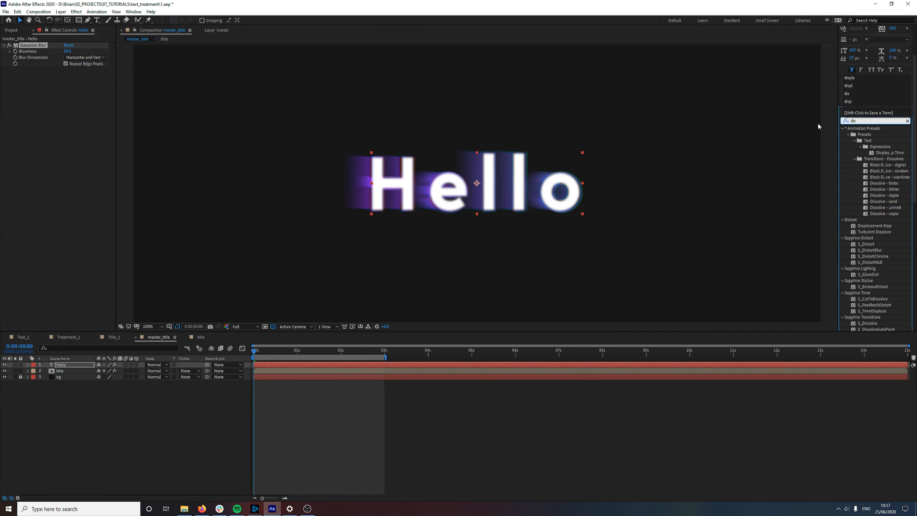
left_click_drag(874, 225, 92, 243)
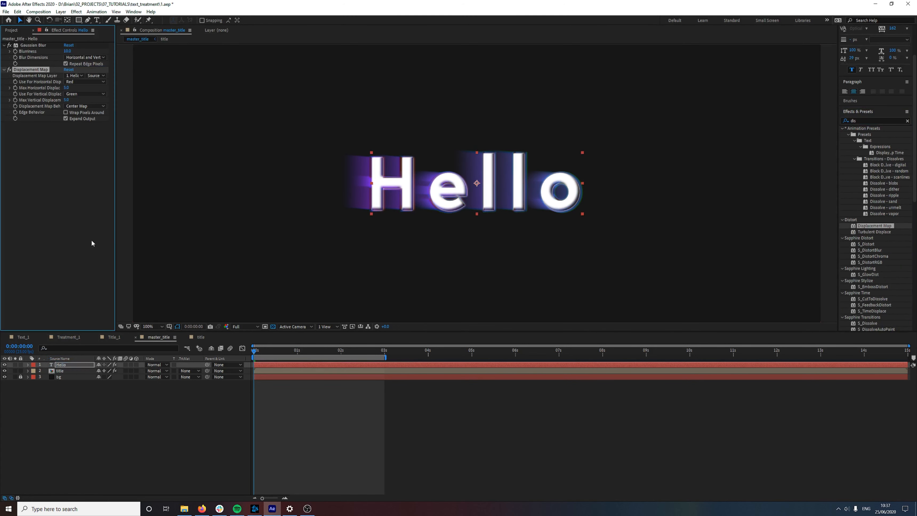
Set the Displacement Map Layer to the title layer with Effects & Masks as its source
left_click(73, 76)
left_click(22, 79)
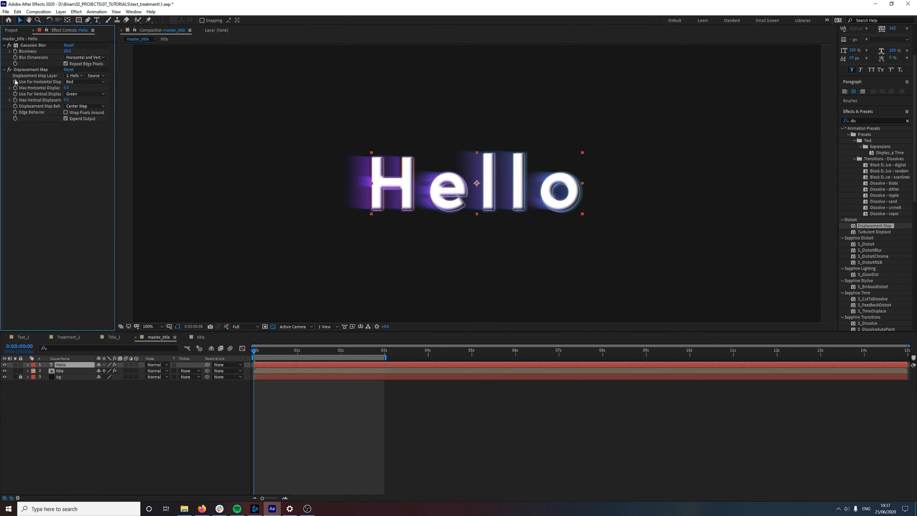
left_click(73, 75)
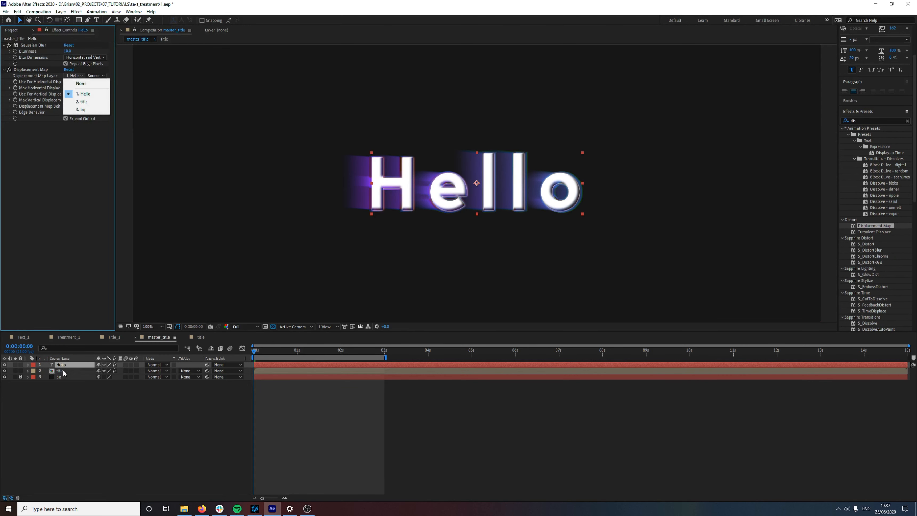
left_click(90, 104)
left_click(92, 75)
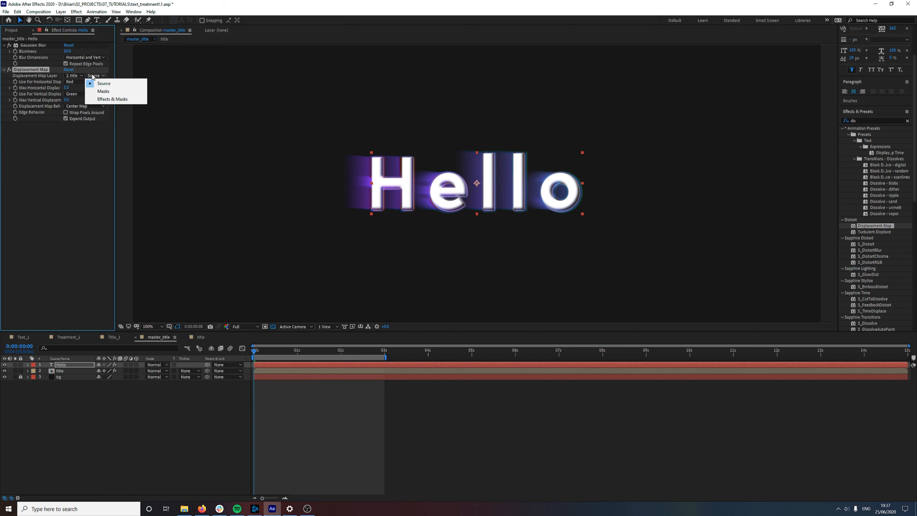
left_click(111, 99)
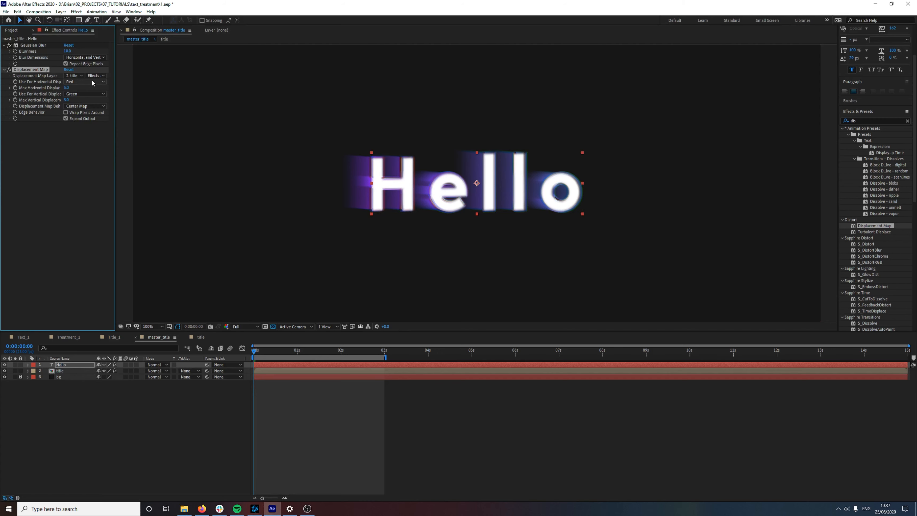
left_click(64, 372)
left_click(66, 365)
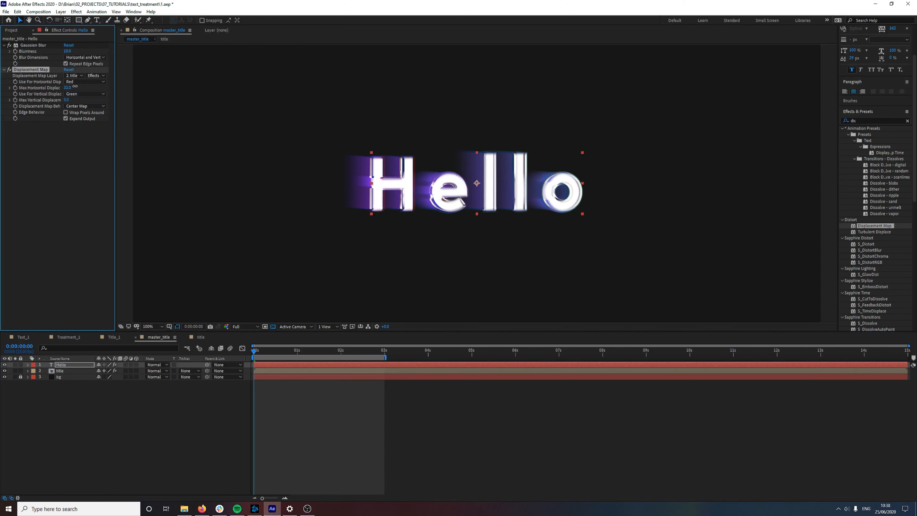
Increase the Max Horizontal Displacement, raise the Max Vertical Displacement to about 13, and preview the animation
left_click_drag(69, 87, 66, 99)
key("space")
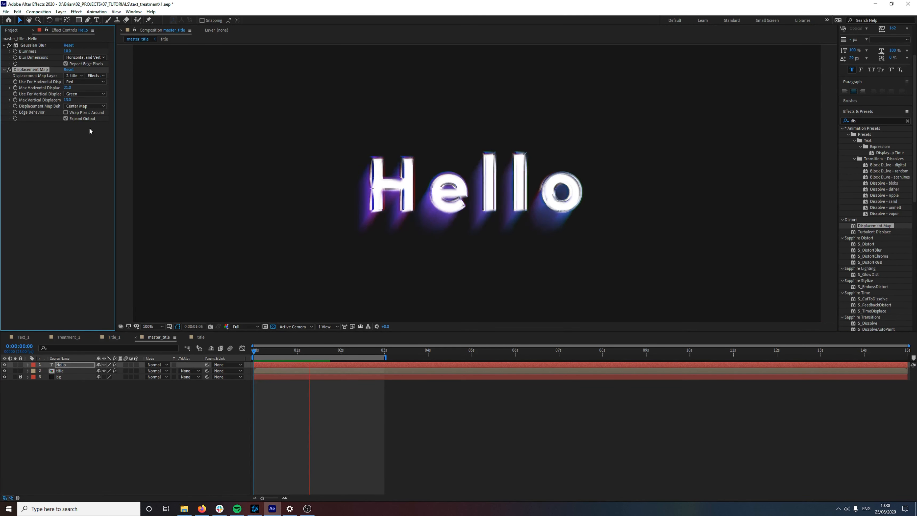
key("space")
Raise the Max Horizontal Displacement further to about 95 and preview the result
left_click_drag(68, 88, 93, 87)
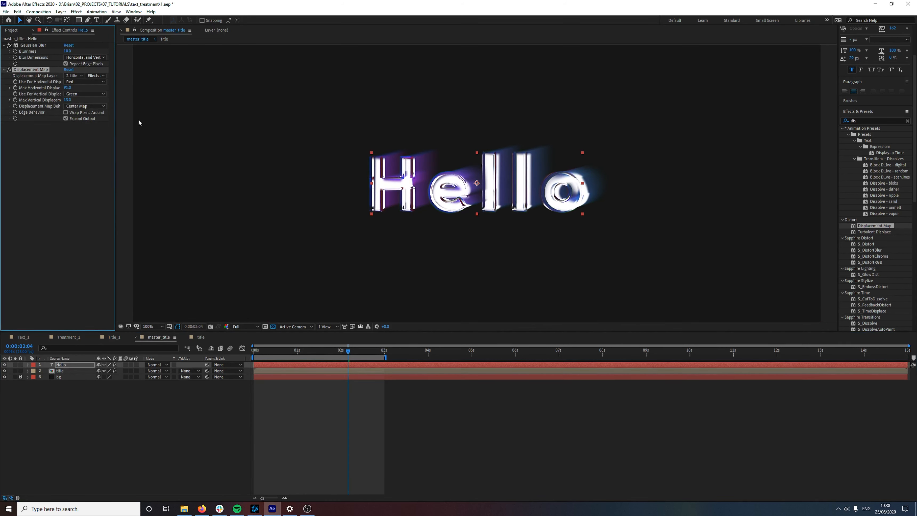
key("space")
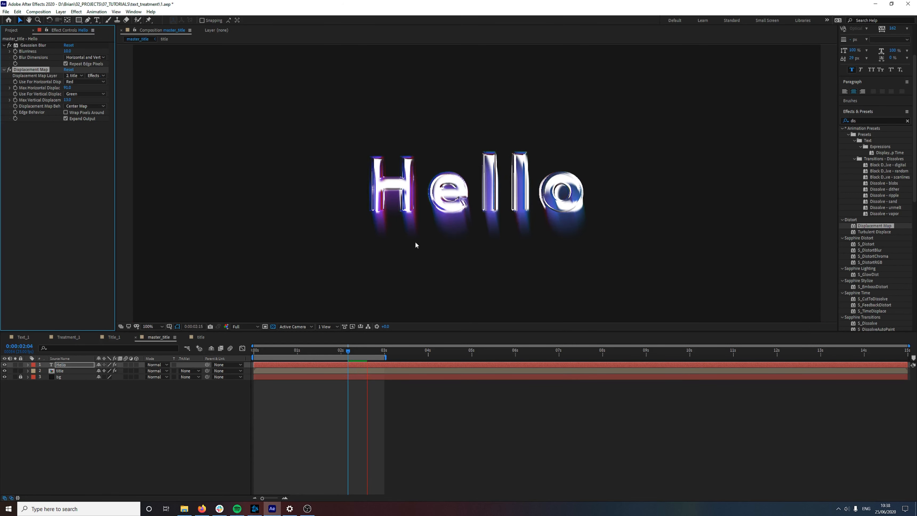
key("space")
Set the Hello layer's opacity to 90% and preview the animation from the start
left_click(27, 365)
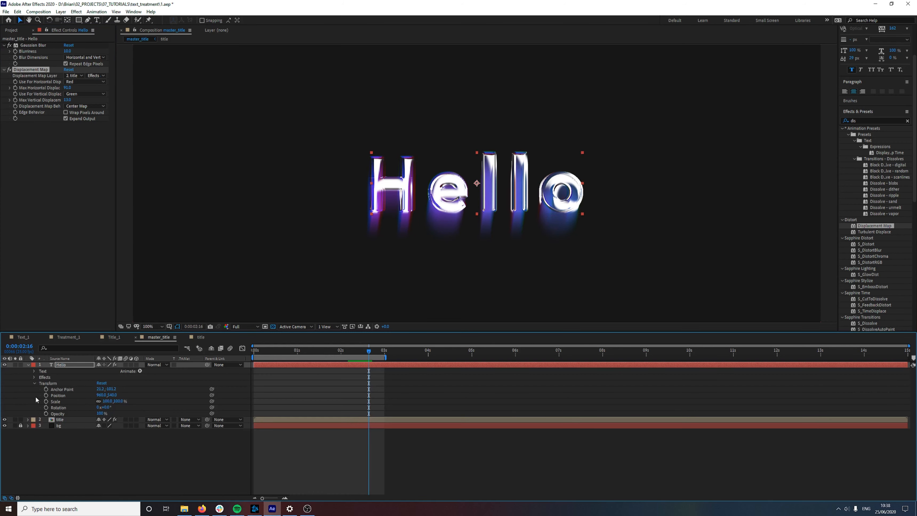
left_click(100, 413)
type("90")
key("Return")
key("space")
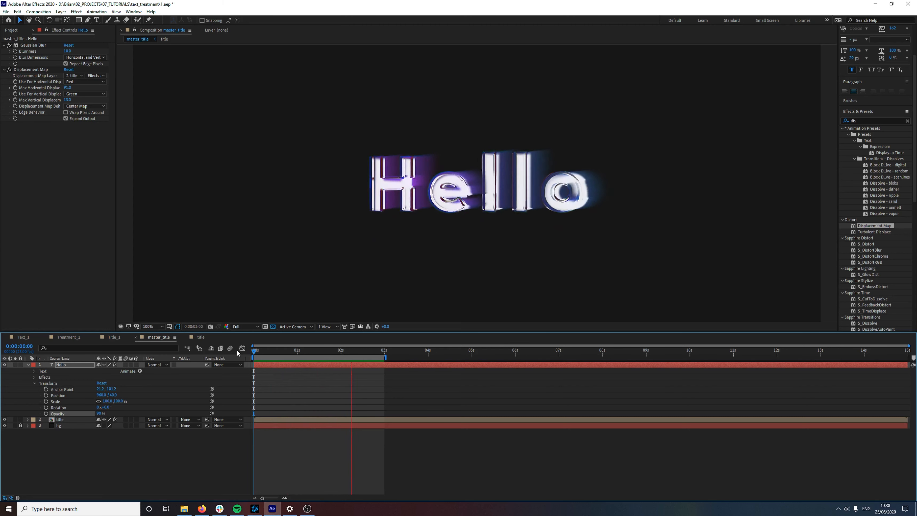